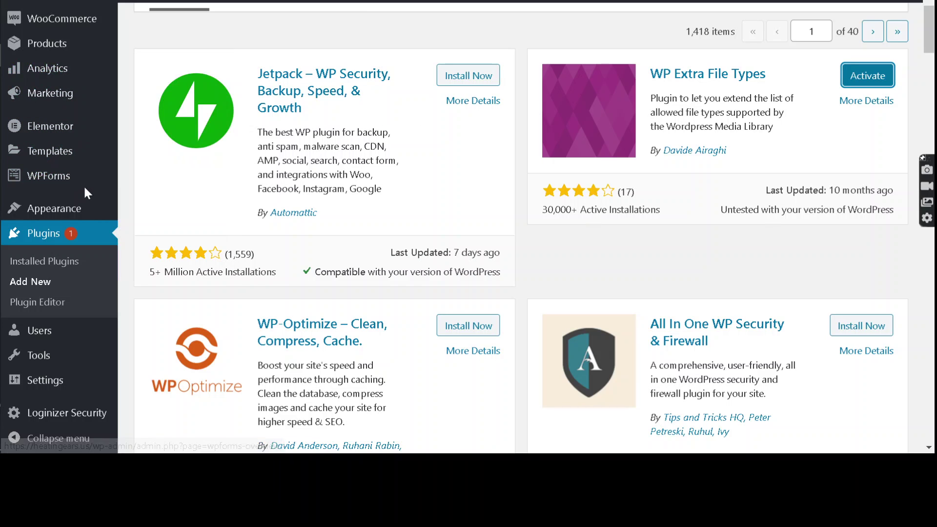
scroll(75, 145, up, 2)
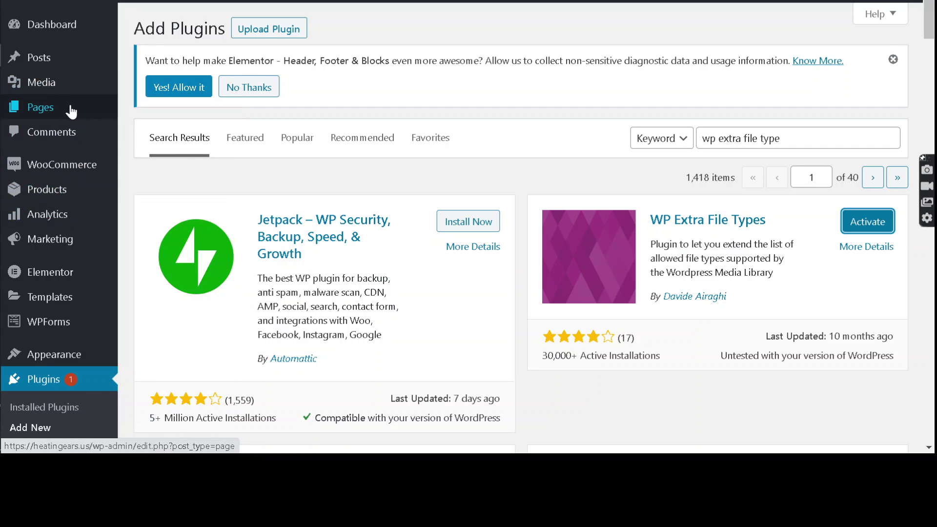
Go to Media > Add New to start uploading media
click(69, 88)
mouse_move(41, 82)
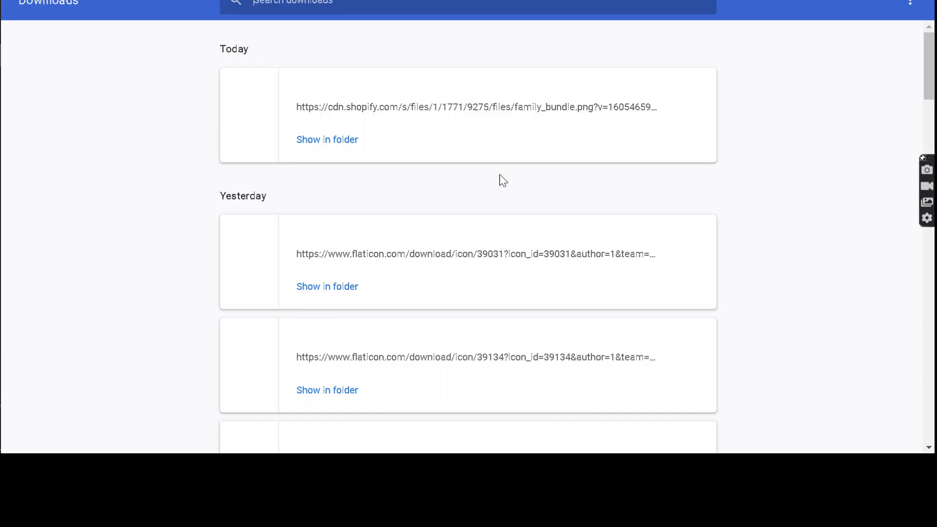
Drag family_bundle.webp from Chrome Downloads toward the WordPress upload page
drag(367, 102, 512, 34)
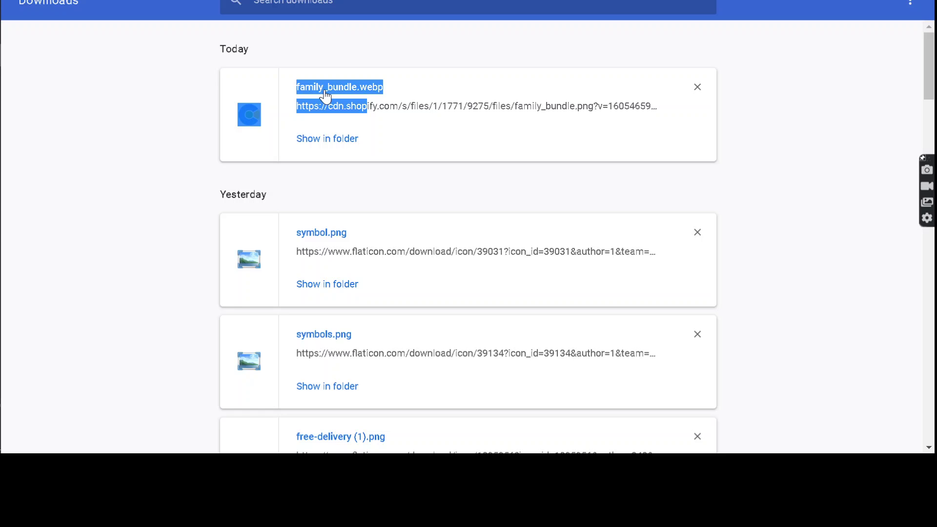
drag(326, 99, 527, 15)
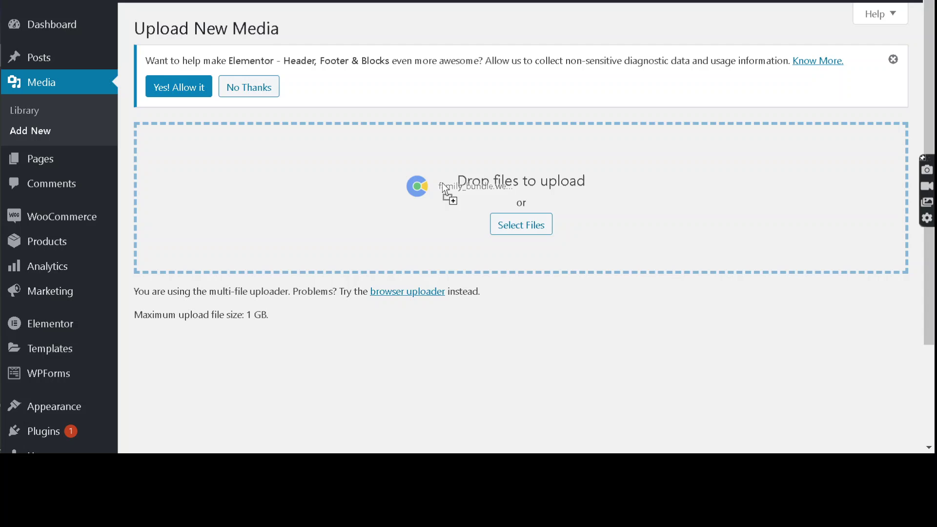
Drop family_bundle.webp on the upload zone and highlight the 'not permitted' error
drag(442, 182, 442, 182)
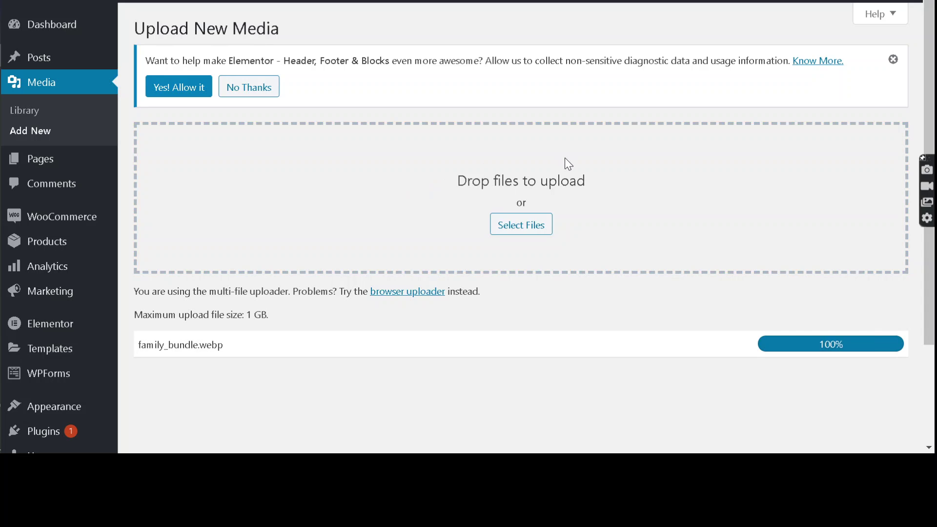
scroll(572, 228, down, 3)
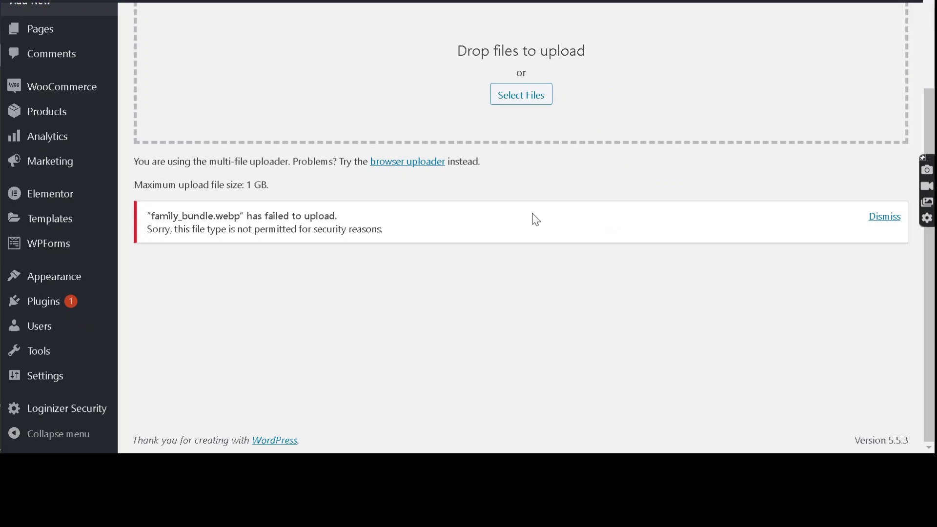
drag(148, 230, 369, 240)
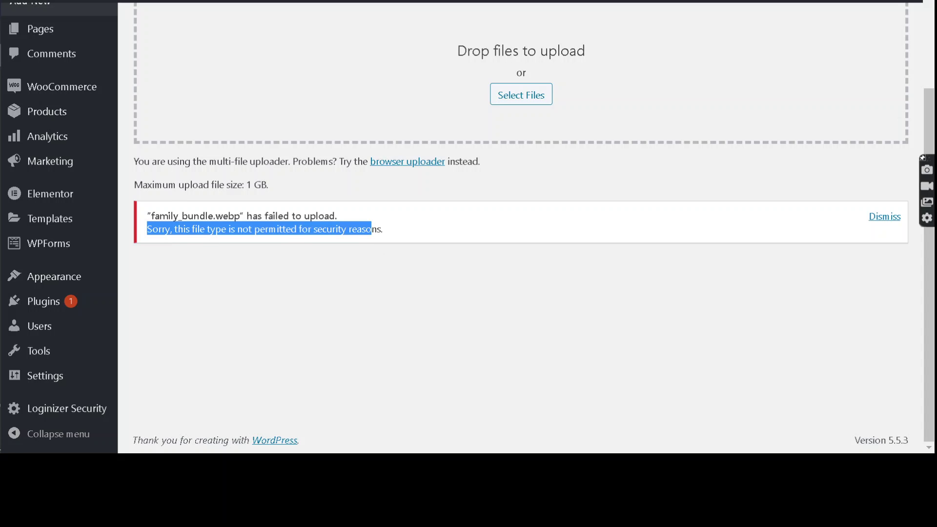
scroll(462, 230, up, 2)
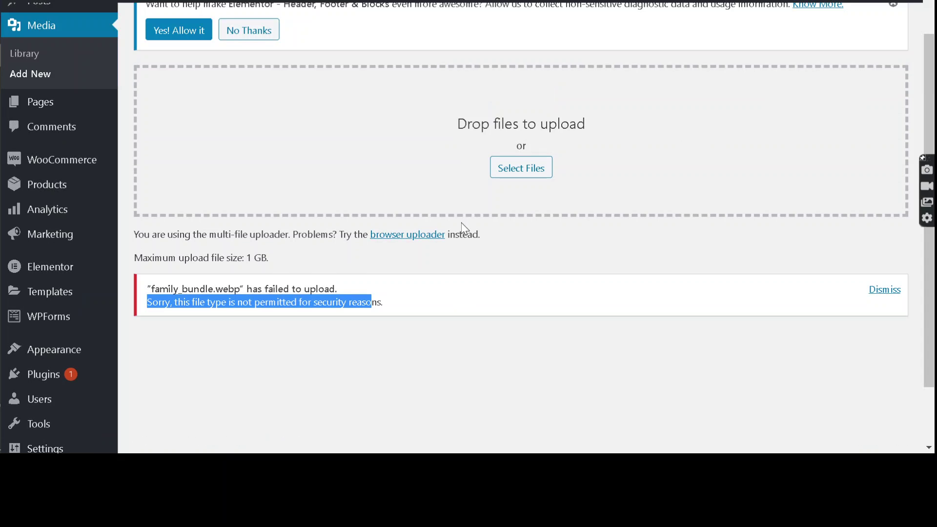
scroll(402, 206, up, 1)
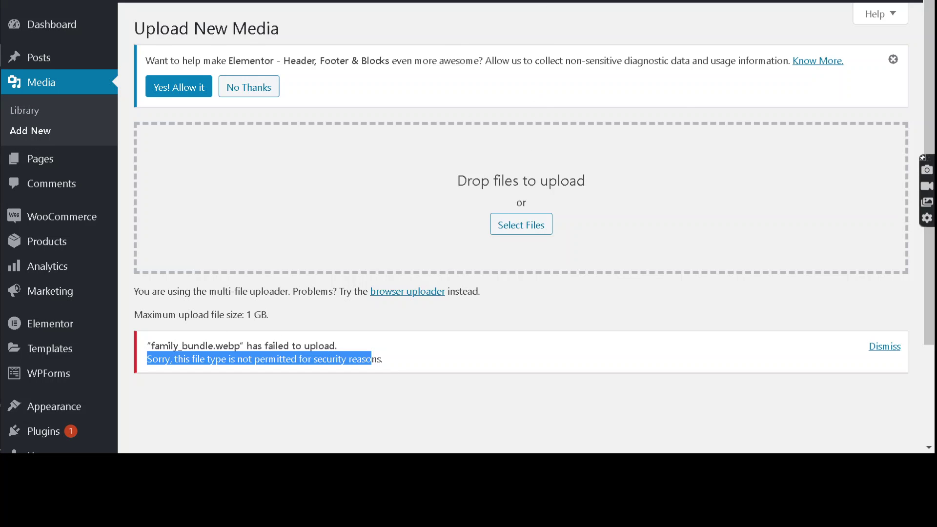
scroll(207, 251, up, 5)
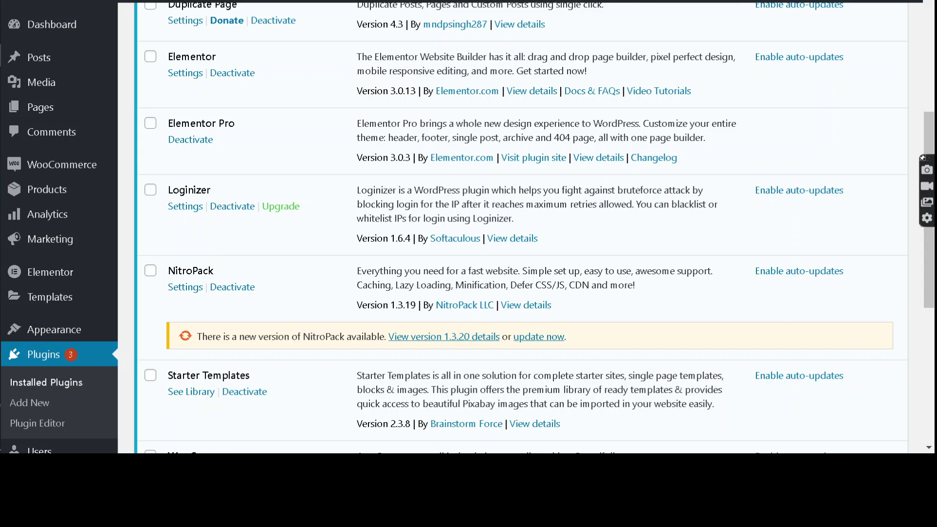
scroll(275, 207, up, 3)
scroll(275, 207, up, 2)
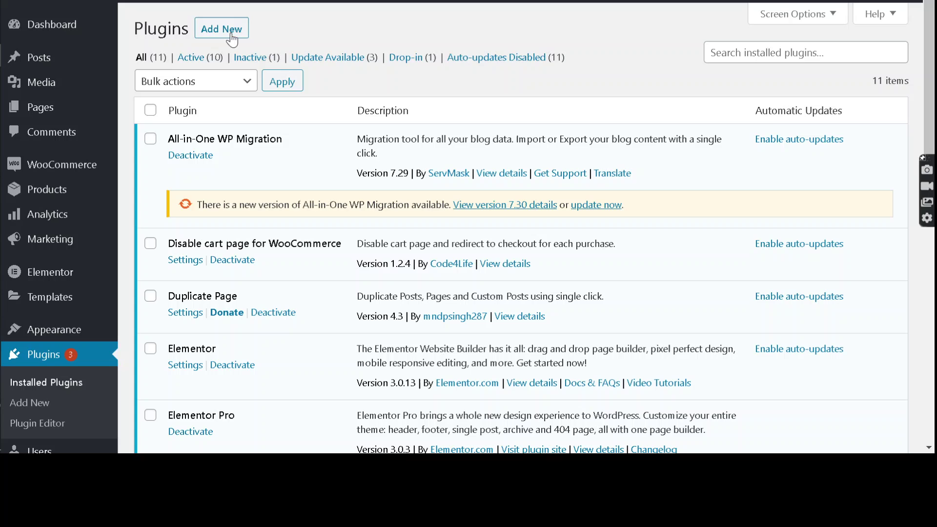
scroll(329, 203, down, 3)
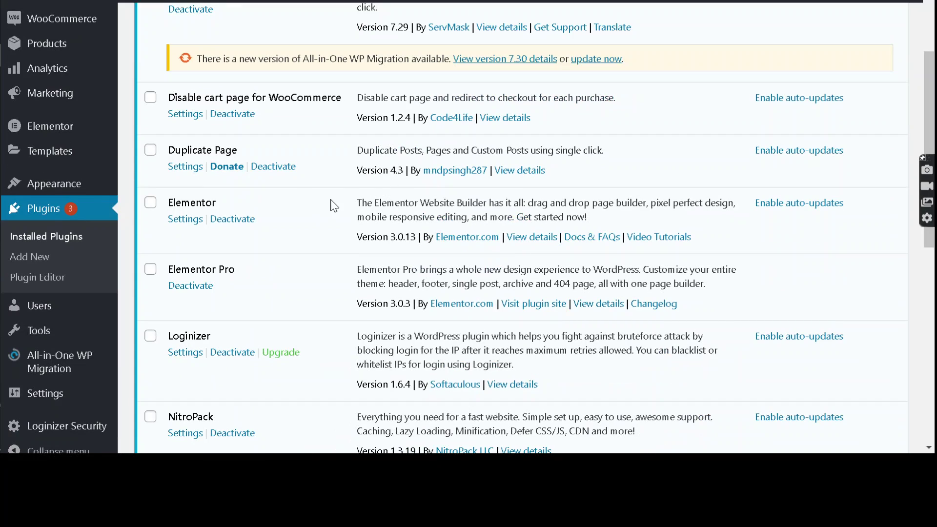
scroll(271, 193, down, 3)
scroll(271, 192, down, 3)
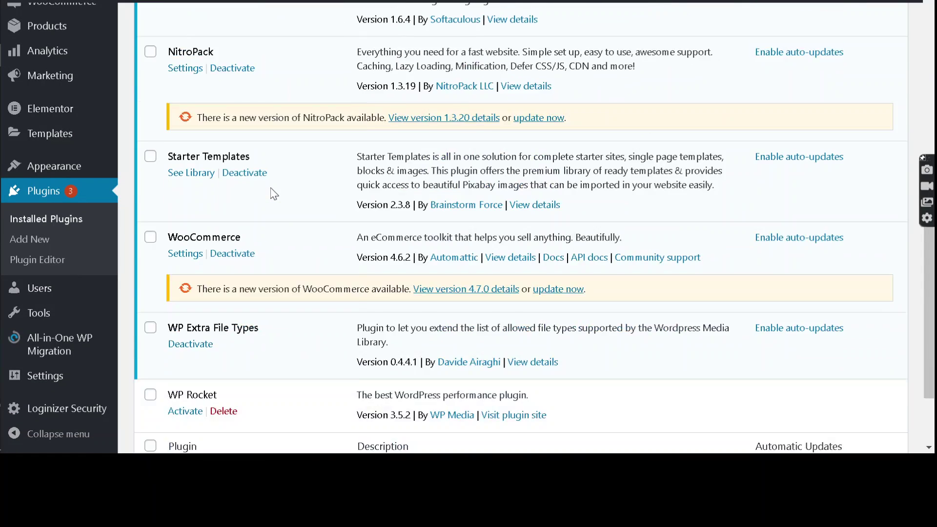
scroll(270, 192, up, 3)
scroll(271, 192, up, 5)
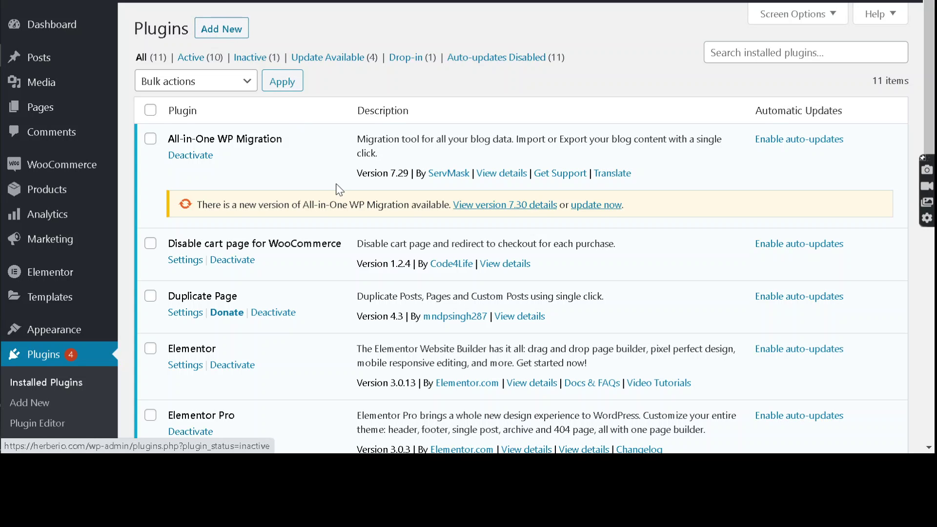
scroll(338, 190, down, 2)
scroll(339, 190, down, 1)
scroll(339, 190, down, 3)
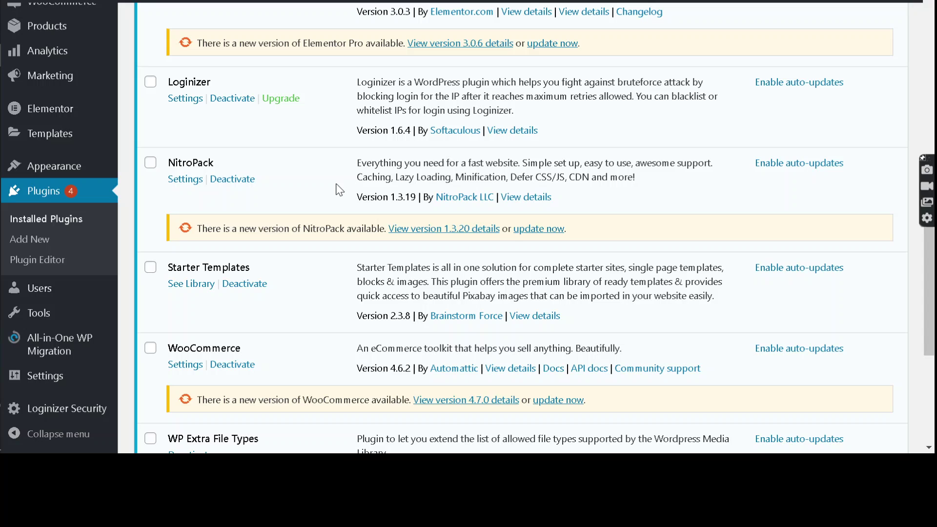
scroll(338, 190, down, 1)
scroll(339, 190, down, 1)
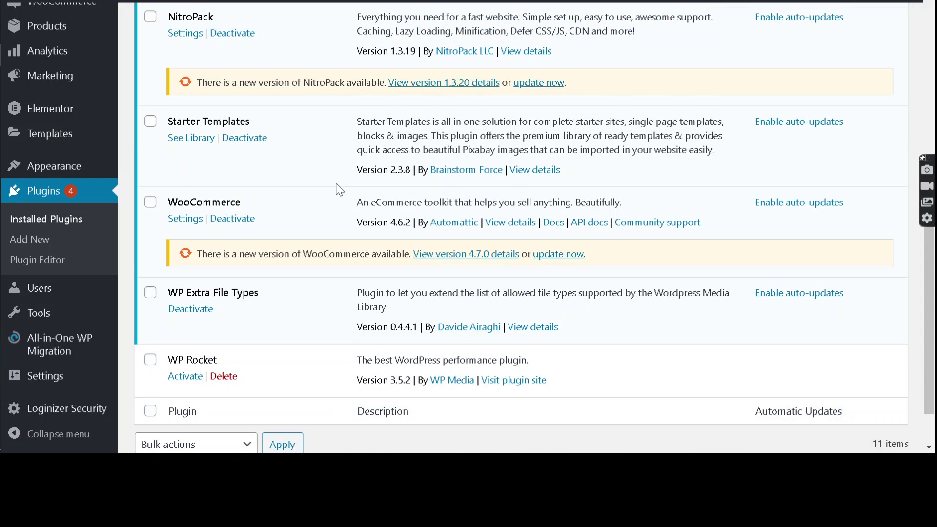
scroll(339, 190, up, 1)
scroll(339, 189, up, 2)
scroll(339, 189, up, 2)
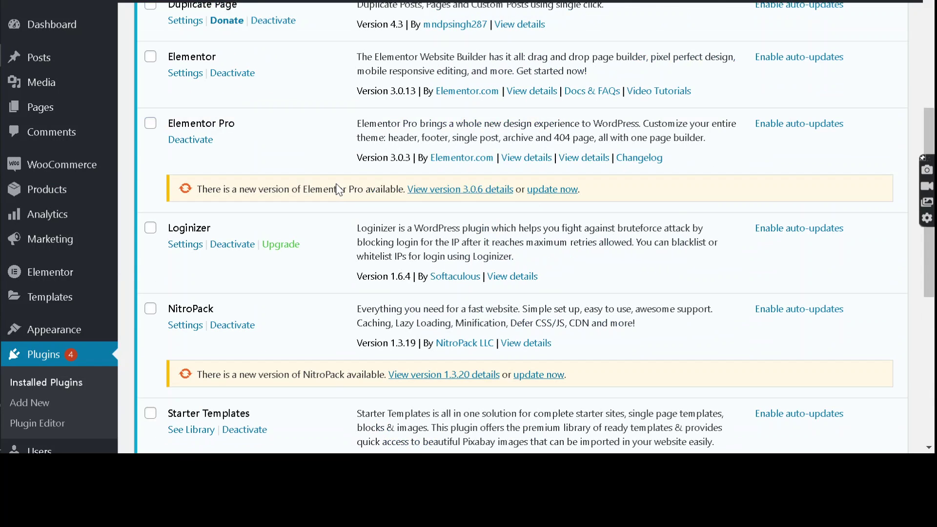
scroll(336, 190, up, 2)
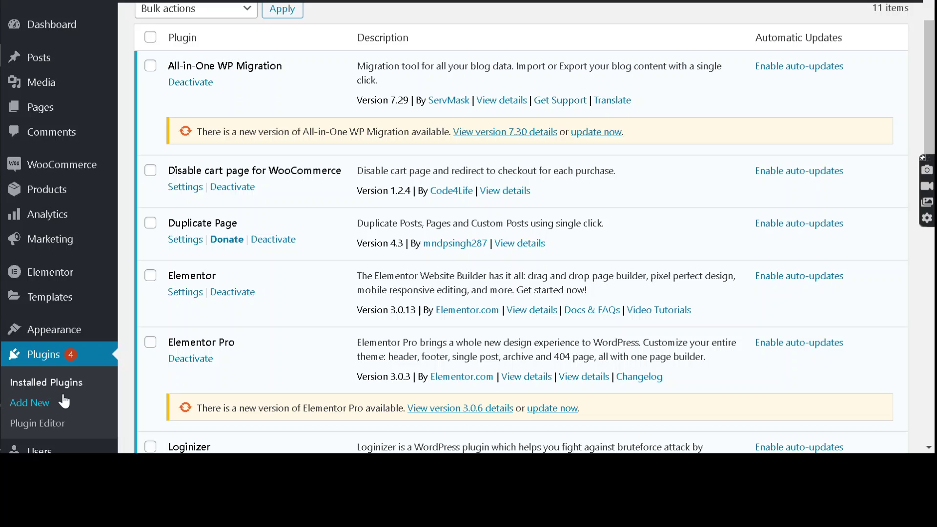
Search plugins for 'wp extra file type' and check the WP Extra File Types details
click(30, 404)
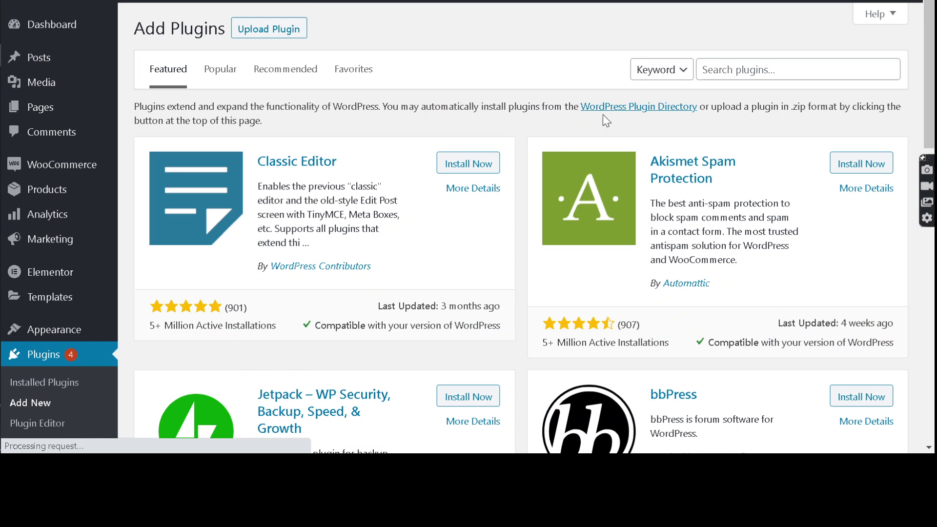
click(732, 69)
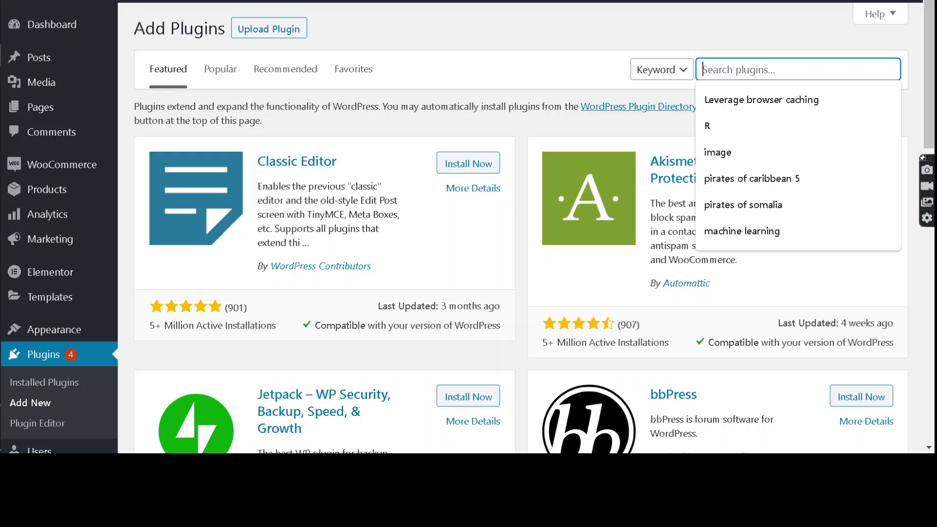
text(all)
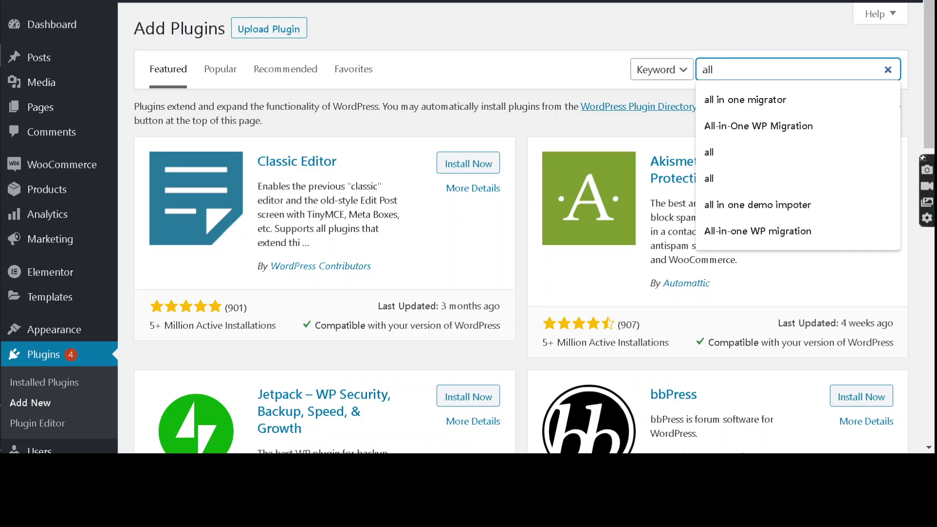
text( f)
key(BackSpace)
key(BackSpace)
key(BackSpace)
key(BackSpace)
key(BackSpace)
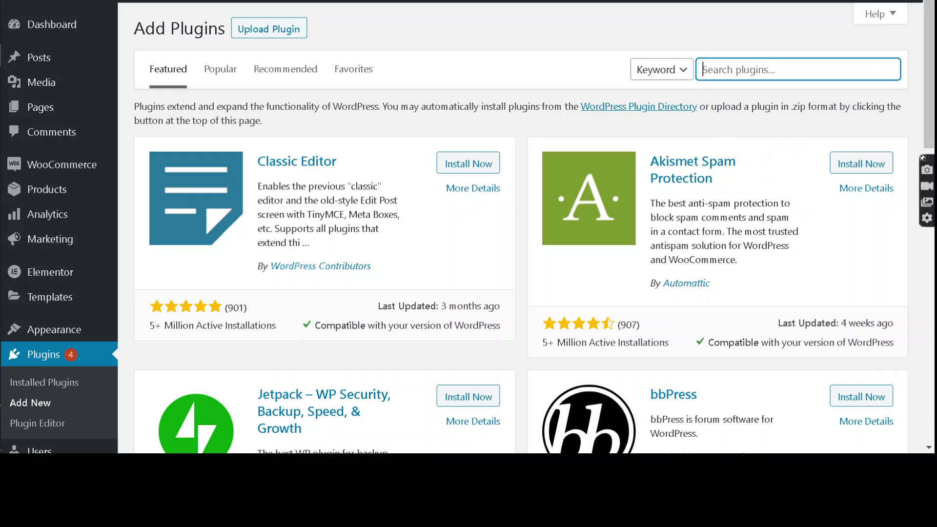
text(wp ex)
key(Down)
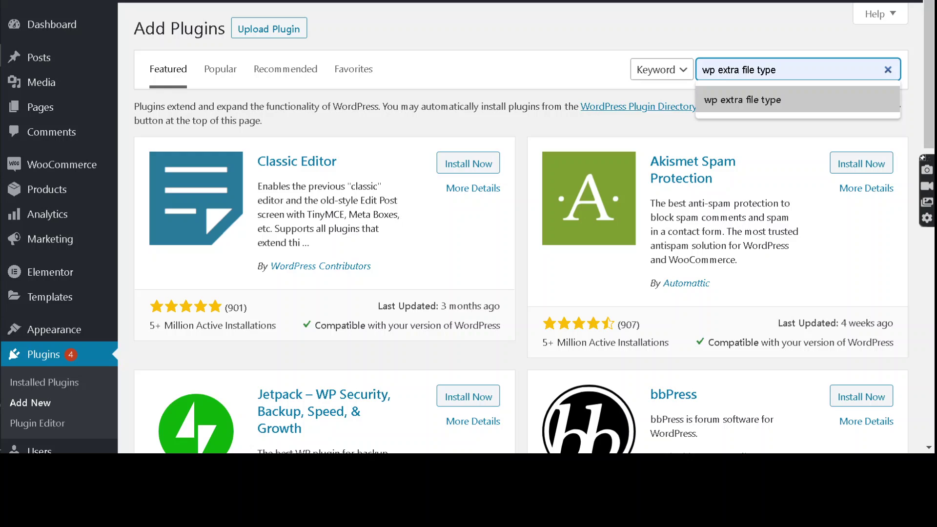
key(Return)
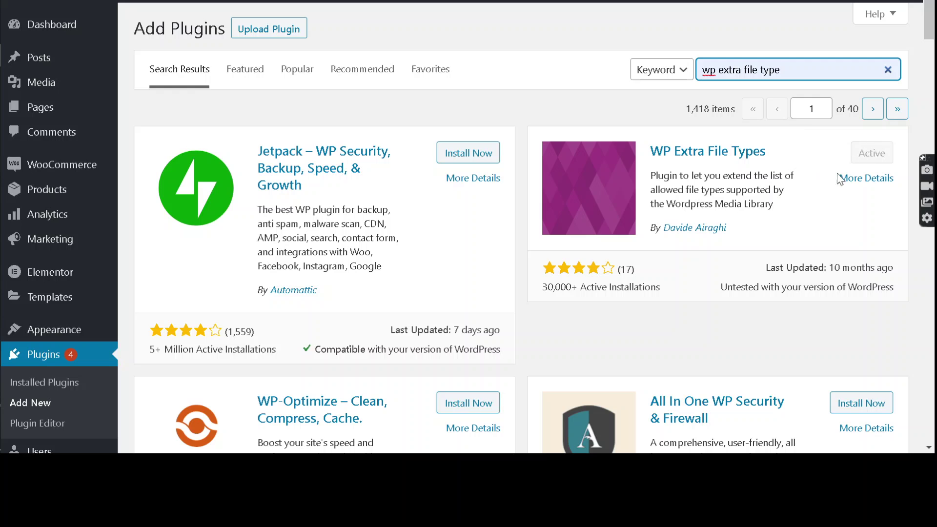
click(706, 151)
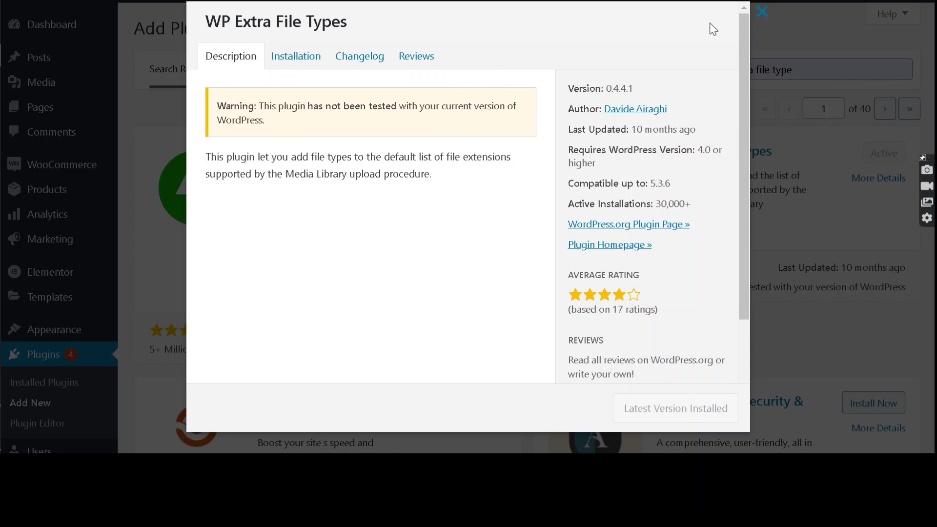
click(761, 11)
scroll(150, 273, down, 2)
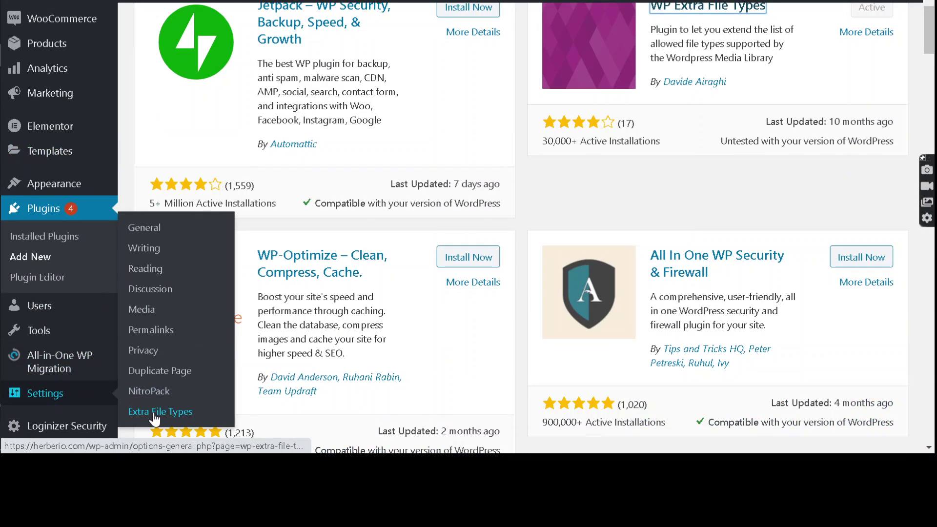
Open the Extra File Types settings page
click(147, 411)
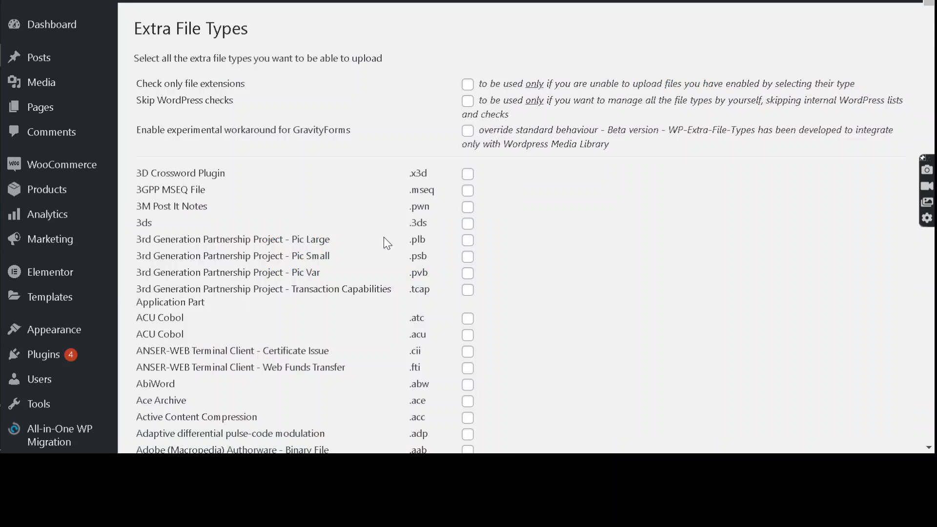
scroll(490, 199, down, 1)
scroll(491, 209, down, 5)
scroll(491, 231, down, 5)
scroll(491, 232, down, 5)
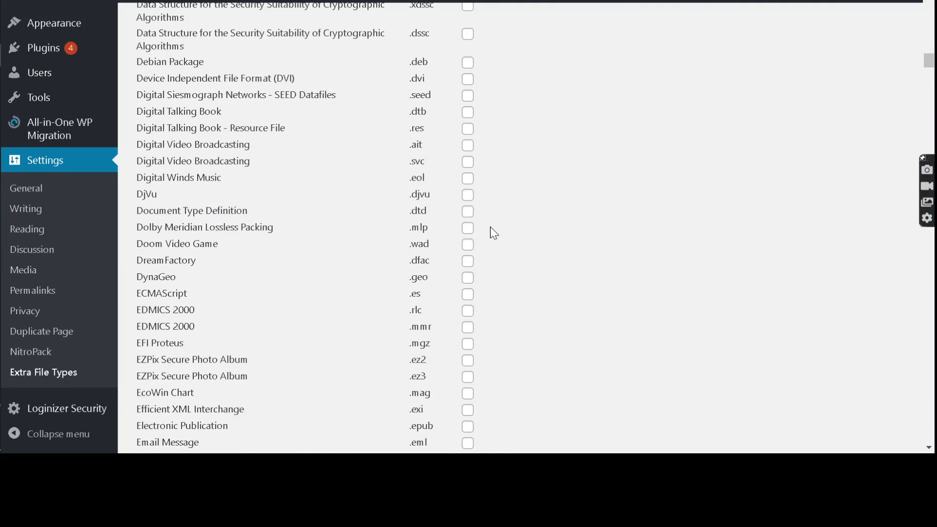
scroll(492, 231, down, 5)
scroll(492, 232, down, 5)
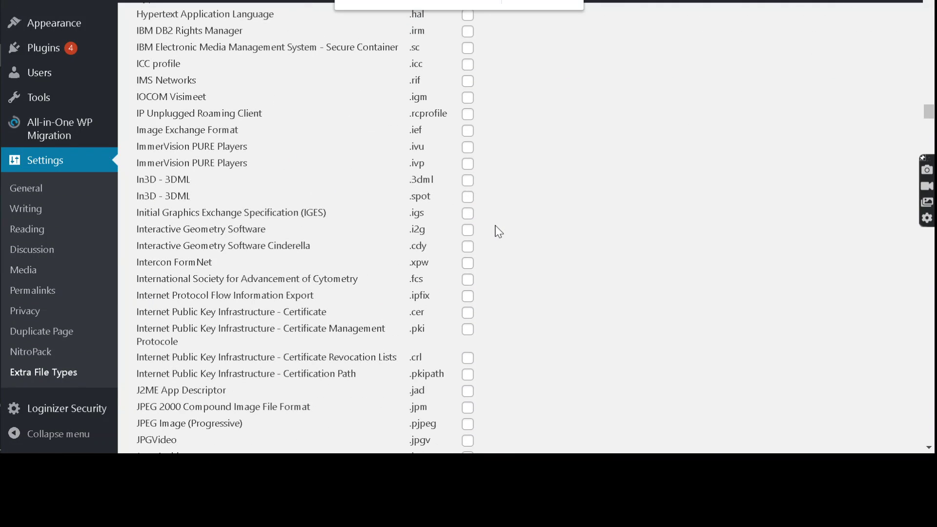
scroll(495, 231, up, 15)
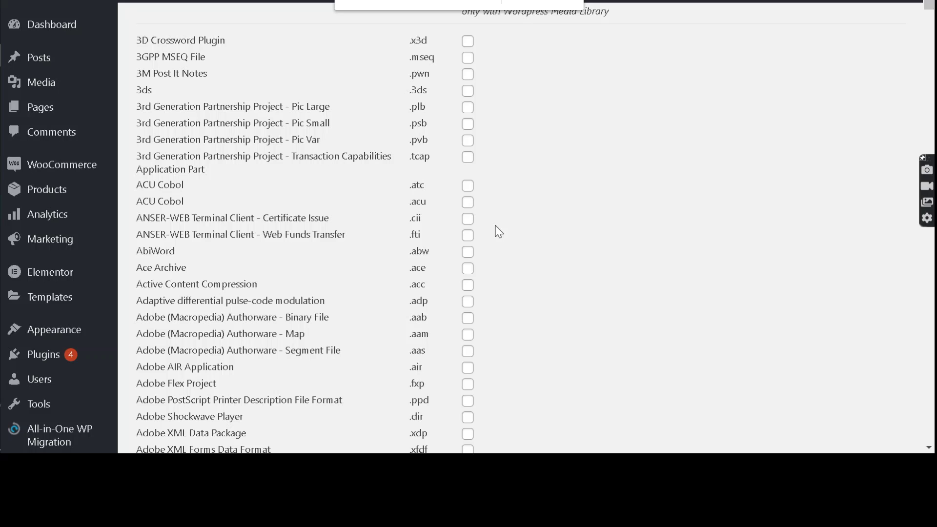
scroll(490, 211, down, 5)
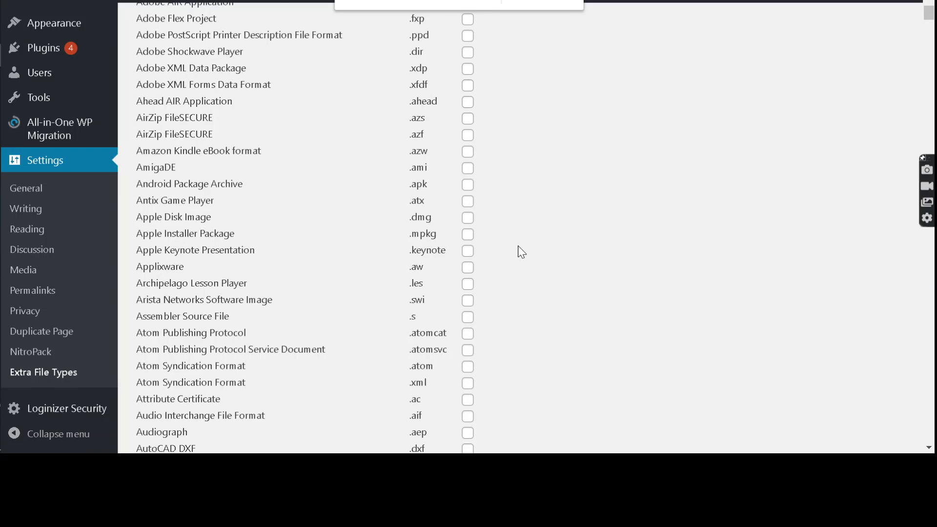
scroll(519, 252, down, 5)
scroll(519, 251, down, 5)
scroll(520, 258, up, 5)
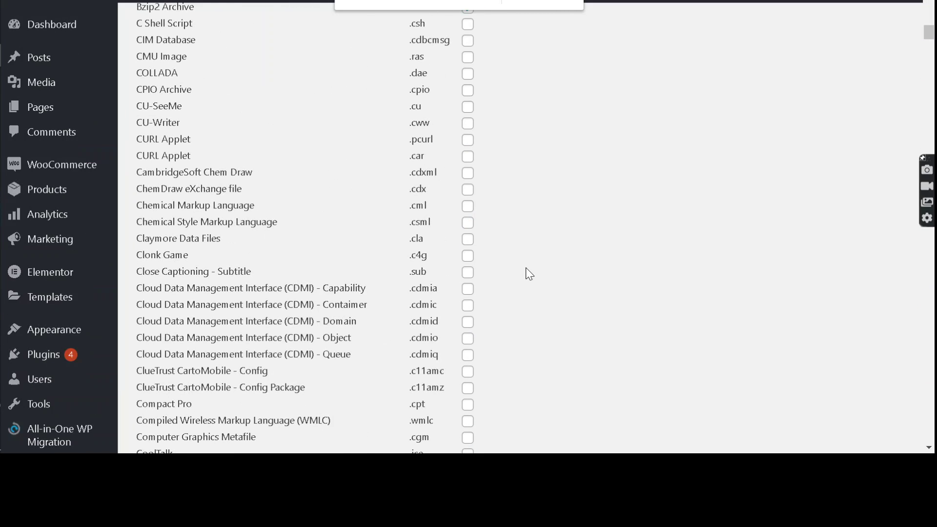
scroll(526, 268, down, 5)
scroll(523, 273, down, 5)
scroll(524, 274, down, 5)
scroll(525, 272, down, 5)
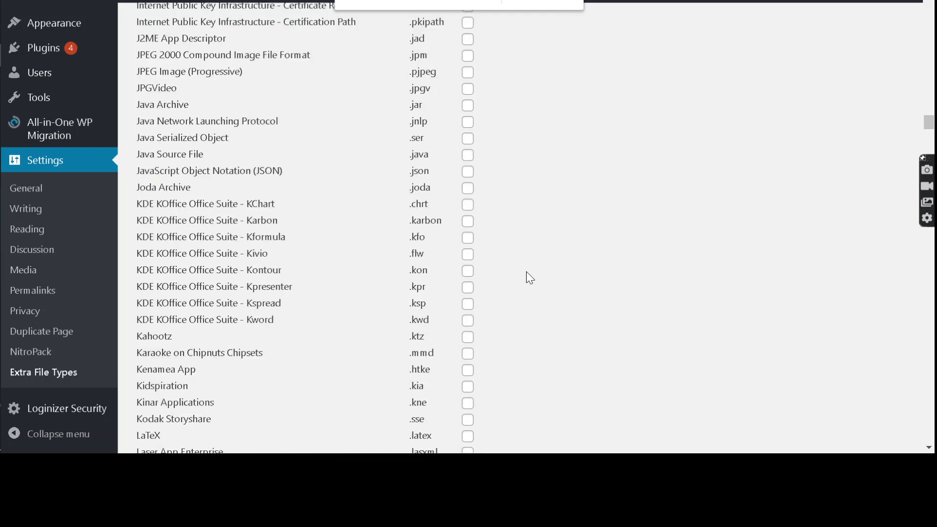
scroll(526, 272, down, 5)
scroll(526, 270, down, 5)
scroll(526, 270, down, 5)
scroll(526, 271, down, 5)
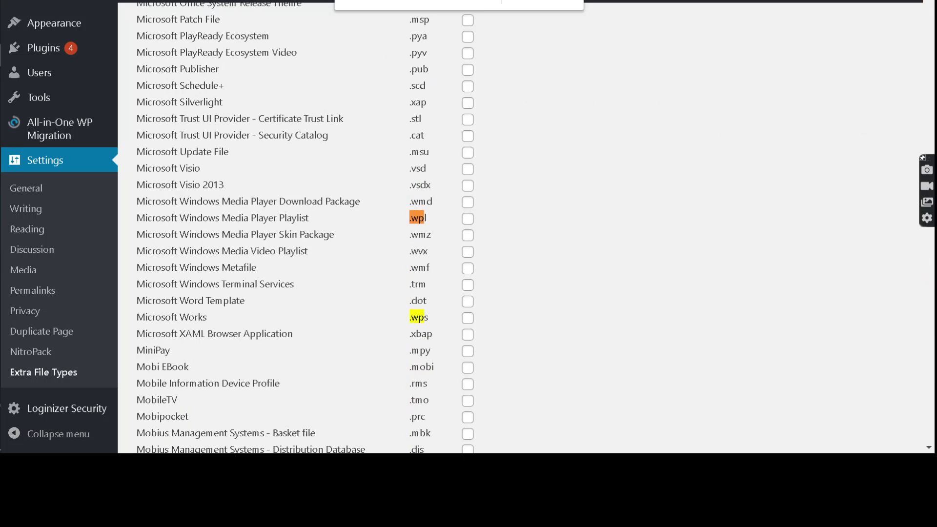
text(.webp)
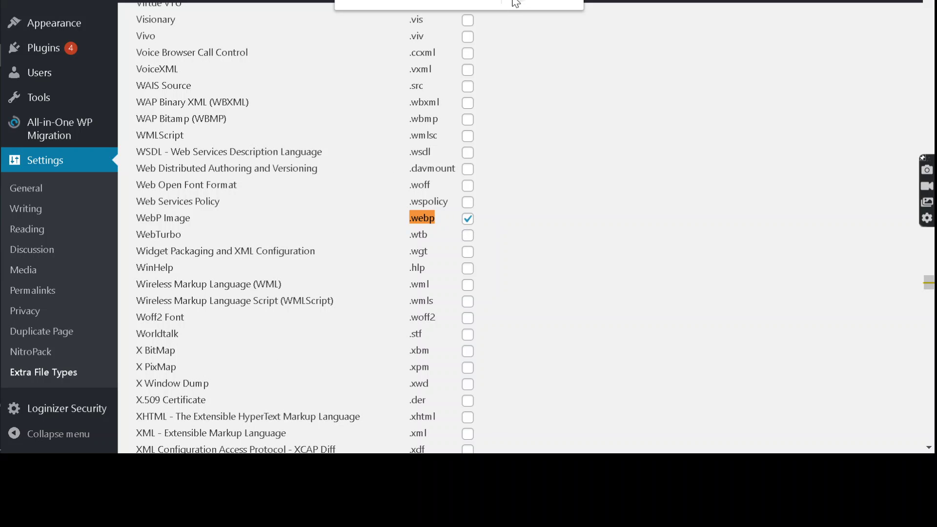
scroll(468, 232, up, 10)
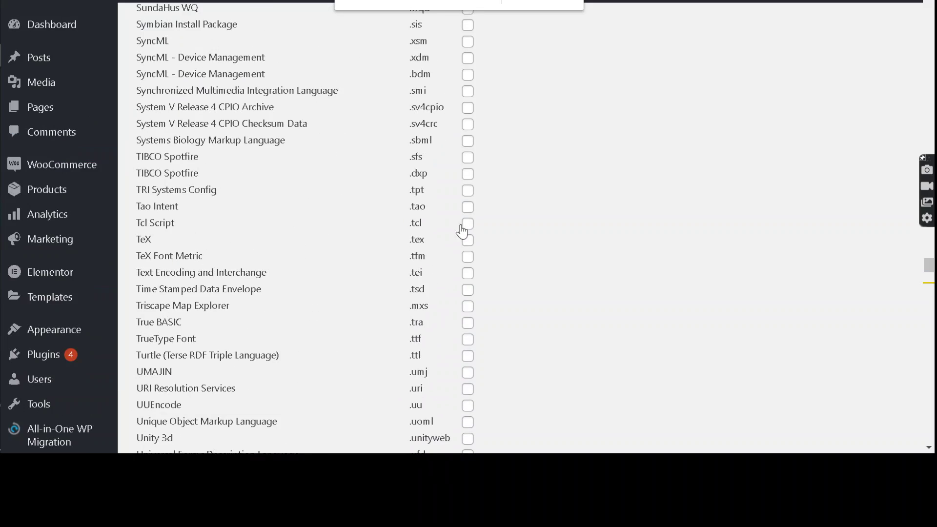
scroll(462, 231, up, 5)
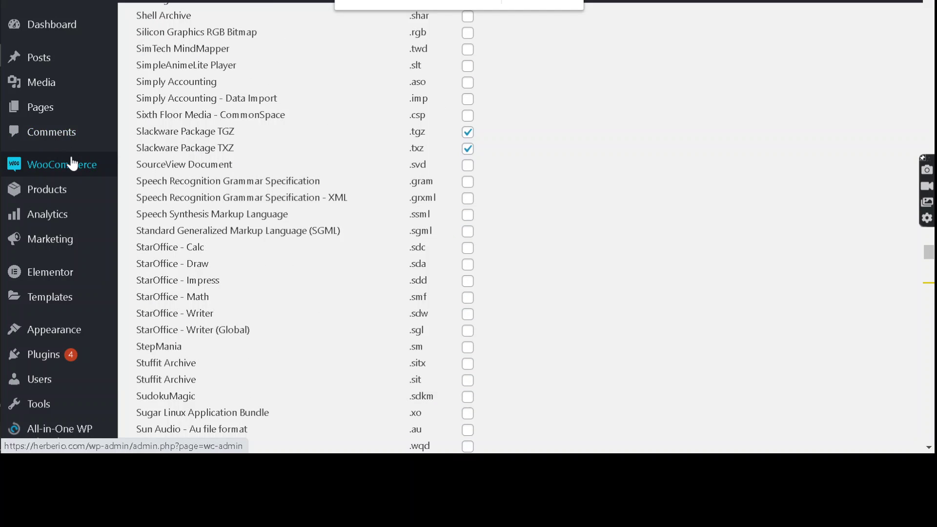
mouse_move(41, 82)
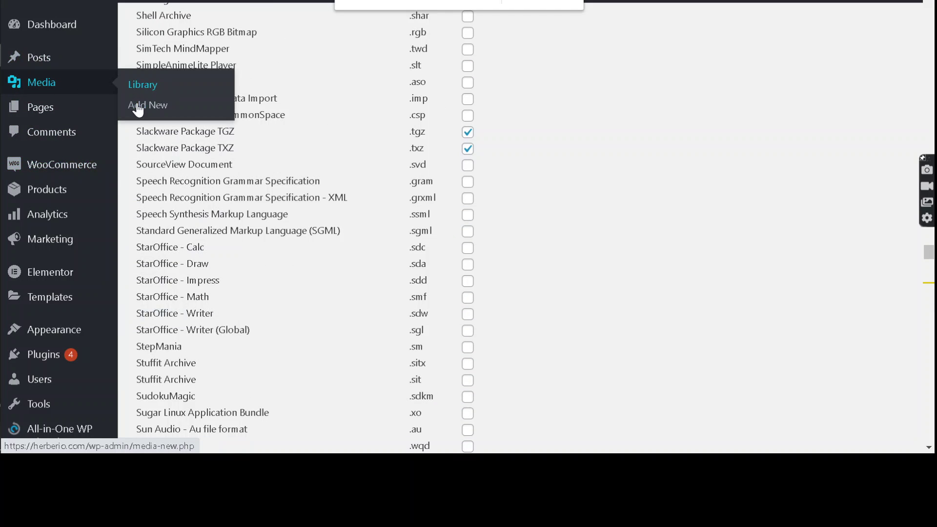
Drag family_bundle.webp onto the Media > Add New upload area
click(137, 110)
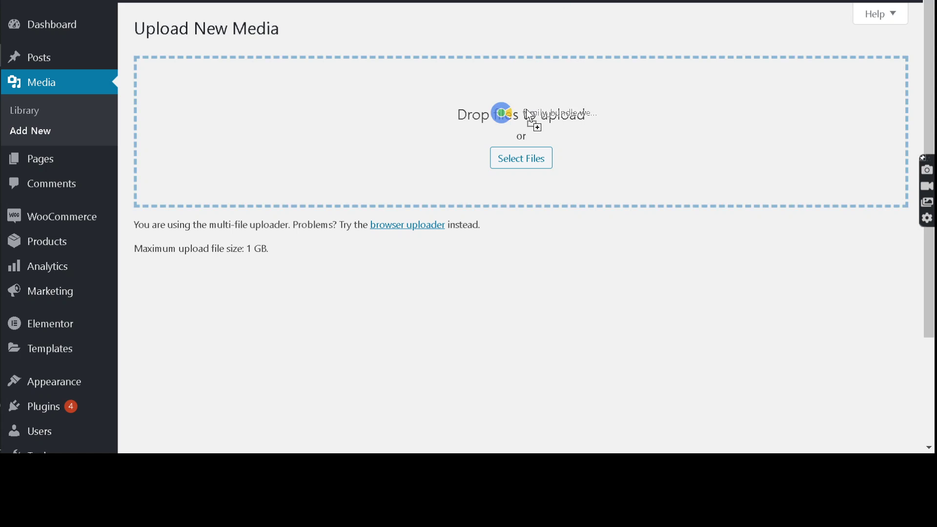
drag(249, 115, 502, 115)
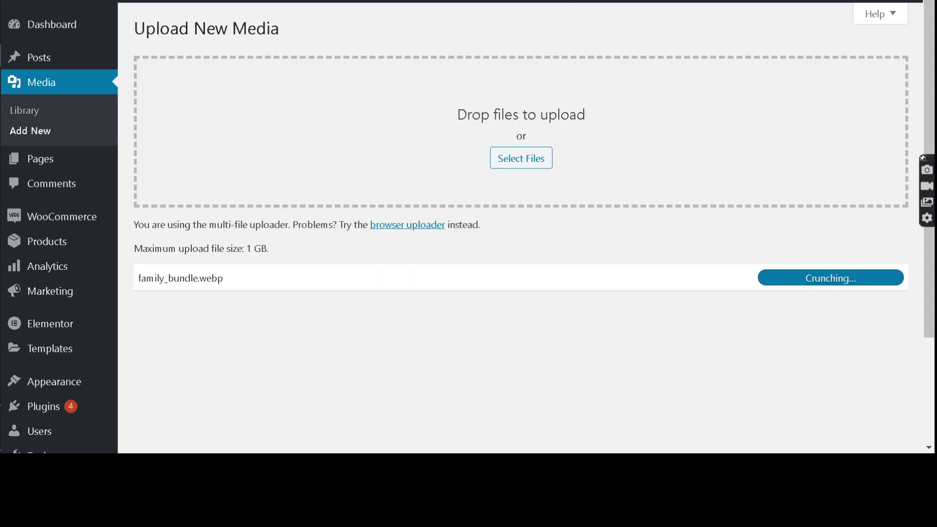